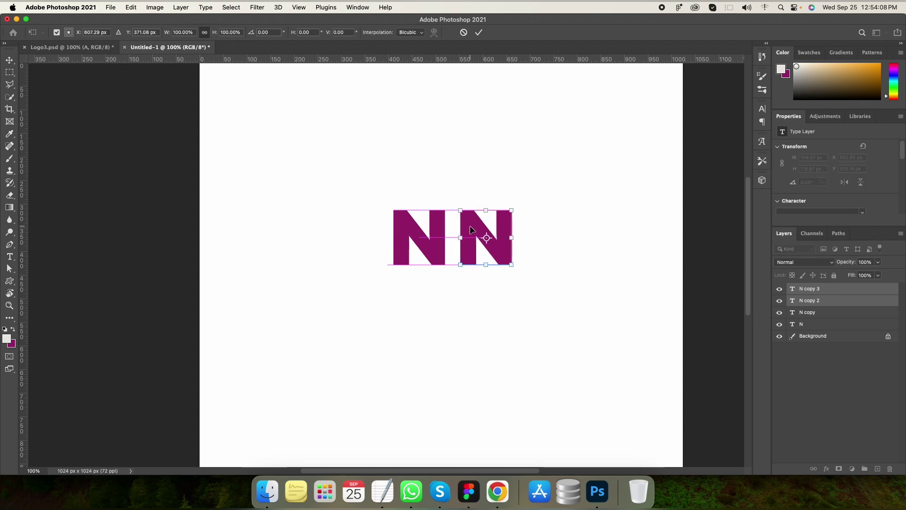
Change the top duplicate N to the letter A and delete the leftover N copy 2 layer beneath it.
key(t)
double_click(469, 229)
text(A)
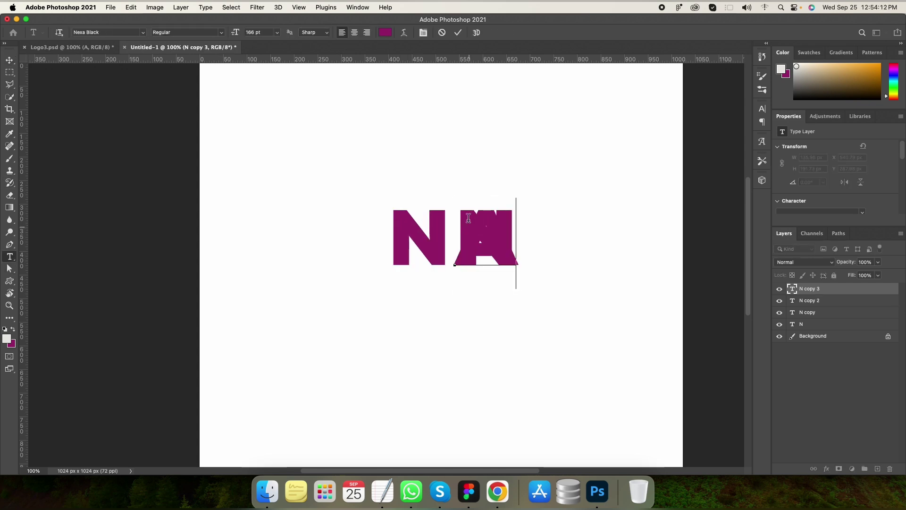
click(802, 300)
key(Delete)
Move the A left and down so it overlaps the N's right leg, at about X 475 px, Y 307 px.
click(779, 289)
click(779, 288)
click(812, 293)
key(v)
key(shift+Left)
key(shift+Left)
key(shift+Left)
key(shift+Left)
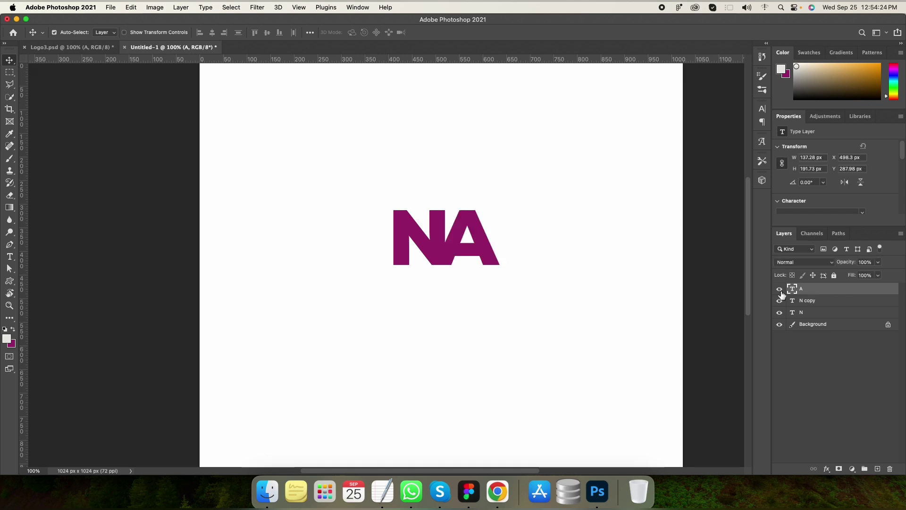
key(shift+Left)
key(shift+Left)
key(shift+Left)
key(shift+Down)
key(shift+Down)
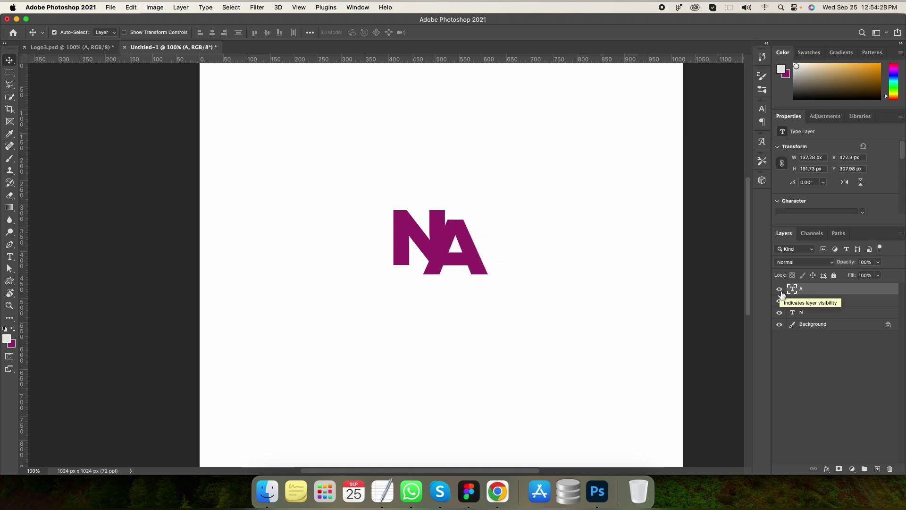
key(Down)
key(Down)
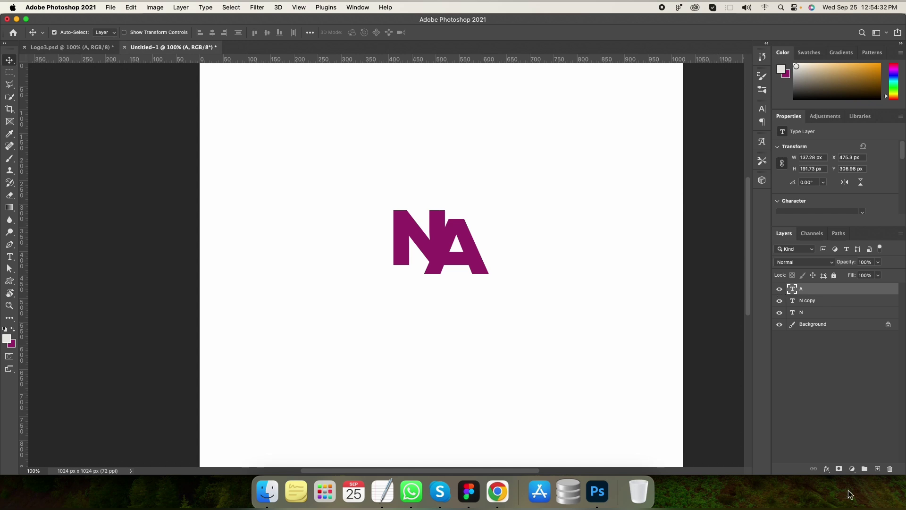
Scale the A and N copy layers up together, starting at 600% and reducing the scale in large increments.
shift+click(824, 305)
key(super+t)
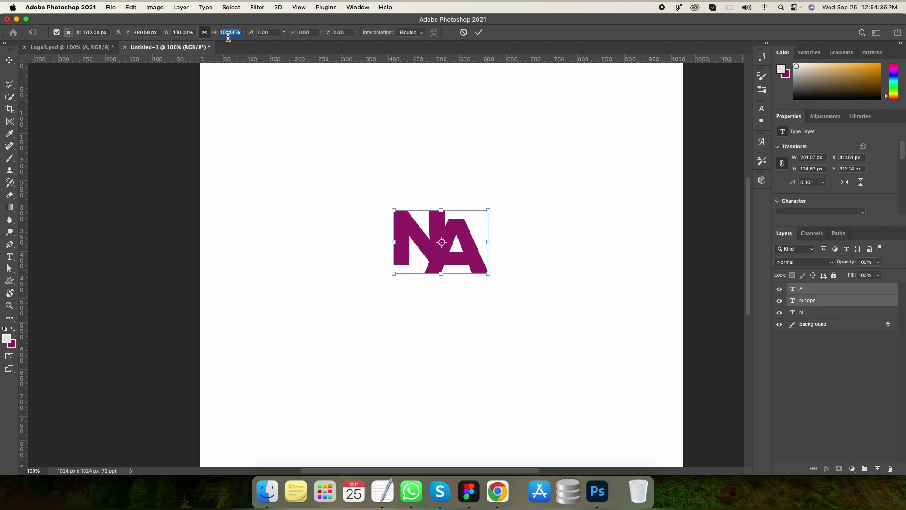
text(600)
key(Return)
key(shift+Down)
key(shift+Down)
key(shift+Down)
key(shift+Down)
key(shift+Down)
key(shift+Down)
key(shift+Down)
key(shift+Down)
key(shift+Down)
key(shift+Down)
key(shift+Down)
key(shift+Down)
key(shift+Down)
key(shift+Down)
key(shift+Down)
key(shift+Down)
key(shift+Down)
key(shift+Down)
key(shift+Down)
key(shift+Down)
key(shift+Down)
key(shift+Down)
key(shift+Down)
key(shift+Down)
key(shift+Down)
key(shift+Down)
key(shift+Down)
key(shift+Down)
key(Return)
Scale the selected A and N copy layers together to 60%.
key(super+t)
text(60)
key(Return)
key(Return)
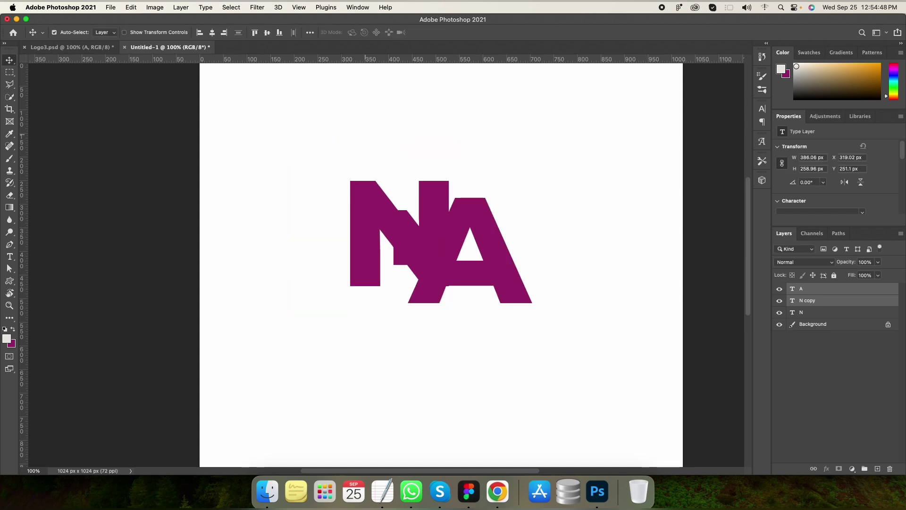
Delete the original small N layer and set the font size of the remaining N and A to 318 pt.
click(831, 314)
key(Delete)
click(823, 305)
key(t)
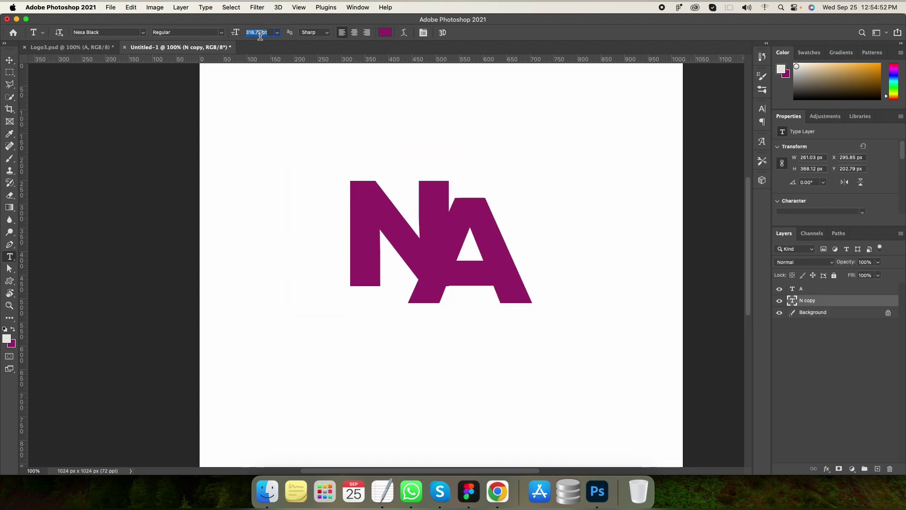
key(Return)
click(830, 290)
text(31)
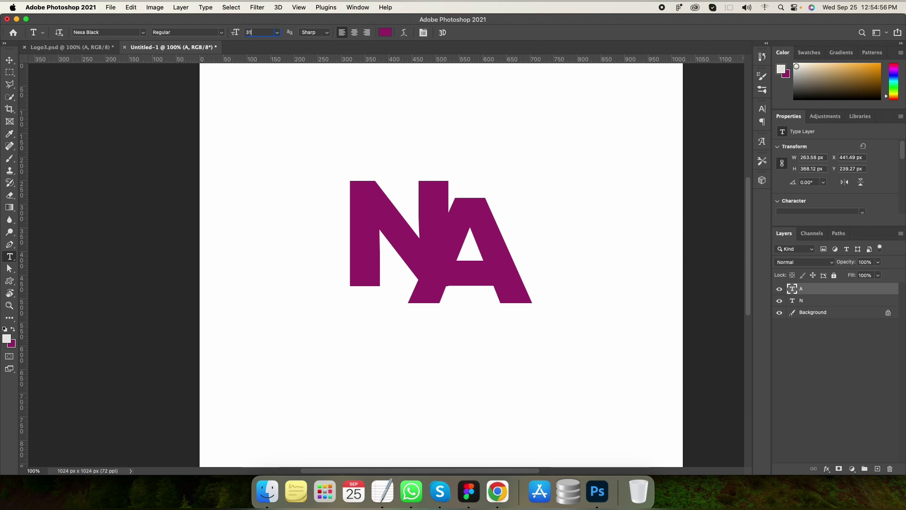
text(8)
key(Return)
Shift the A right against the N's right leg, to about X 458.5 px, Y 240 px.
key(v)
key(shift+Right)
key(shift+Up)
key(shift+Left)
key(Down)
key(Down)
key(Down)
key(Down)
key(Down)
key(Down)
key(Down)
key(Down)
key(Down)
key(Down)
key(Right)
key(Right)
key(Right)
key(Right)
key(Right)
key(Right)
key(Right)
key(Right)
key(Right)
key(Right)
key(Right)
key(Right)
key(Right)
key(Right)
key(Right)
key(Right)
key(Right)
key(Right)
key(Right)
key(Right)
key(Left)
key(Left)
key(Left)
key(Left)
key(Left)
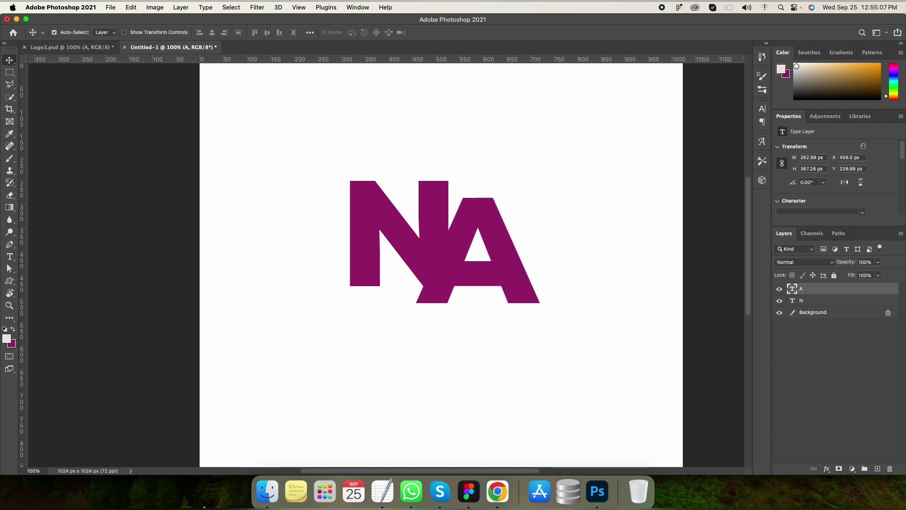
Switch to Chrome, search Google Images for "girl side face icon png" and open the Freepik side face woman icon.
click(497, 491)
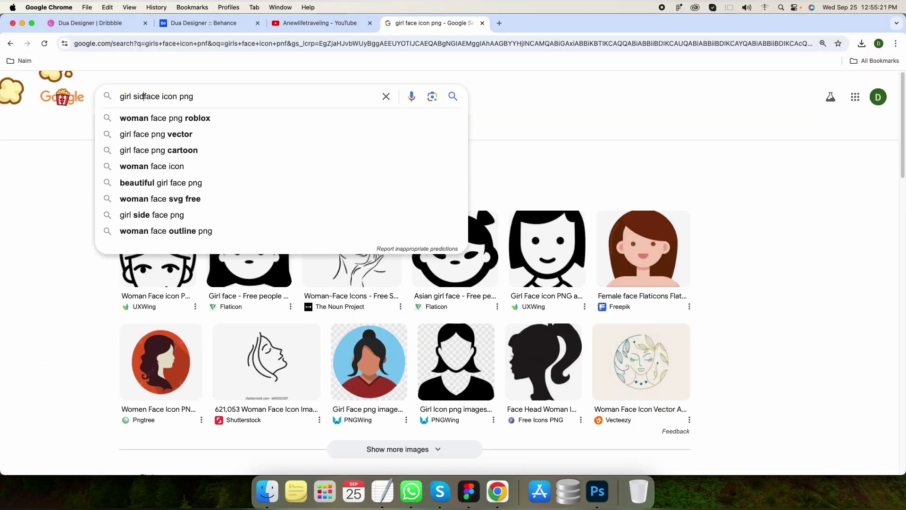
text(de)
key(Return)
click(151, 128)
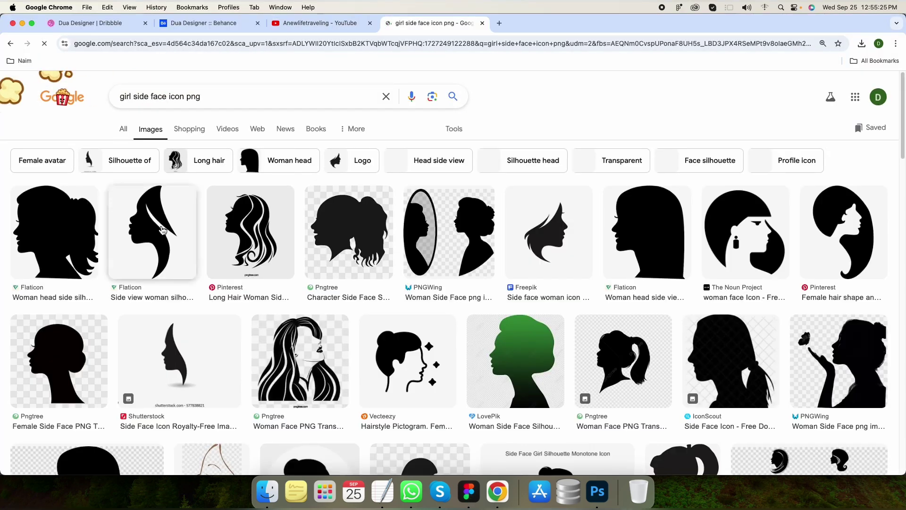
click(548, 231)
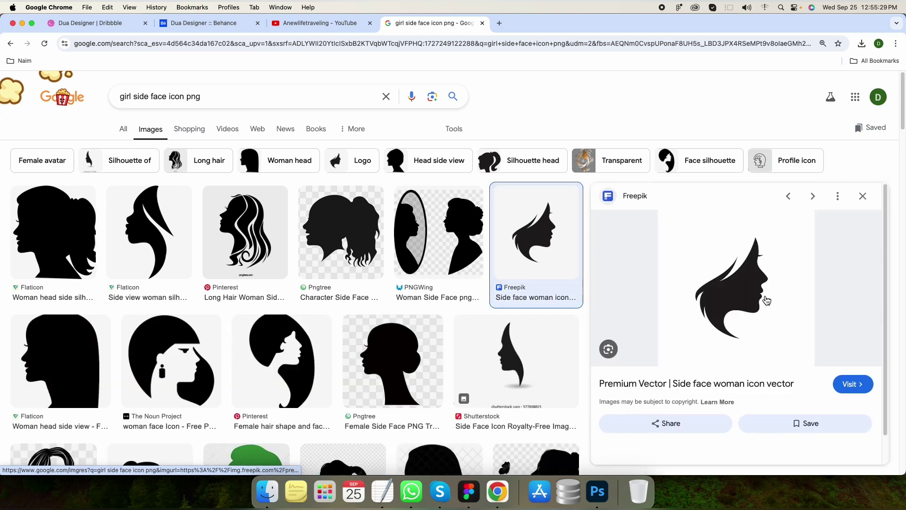
Copy the Freepik side face image and paste it into the Photoshop logo document as a new layer.
right_click(729, 269)
click(779, 383)
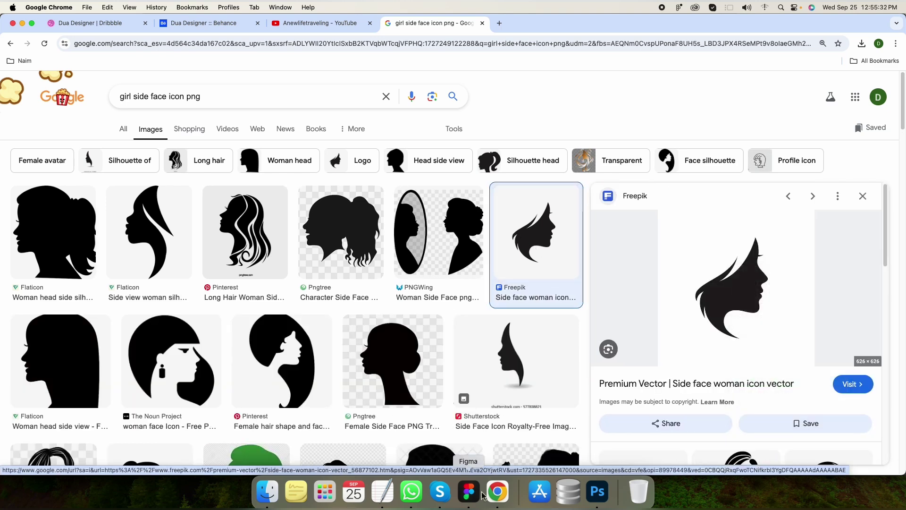
click(587, 493)
key(super+v)
Erase the white background around the pasted face silhouette with the Magic Eraser, hiding the Background layer while working.
click(779, 323)
key(e)
key(shift+e)
key(shift+e)
click(566, 285)
click(780, 324)
Apply a white colour overlay to the face silhouette layer and convert the layer to a smart object.
right_click(826, 288)
click(736, 294)
click(580, 288)
click(761, 195)
click(550, 126)
click(869, 236)
click(871, 178)
right_click(826, 288)
click(770, 315)
Move the white face silhouette over the N and scale it to 42%.
key(super+t)
drag(456, 255, 396, 230)
click(231, 32)
text(42)
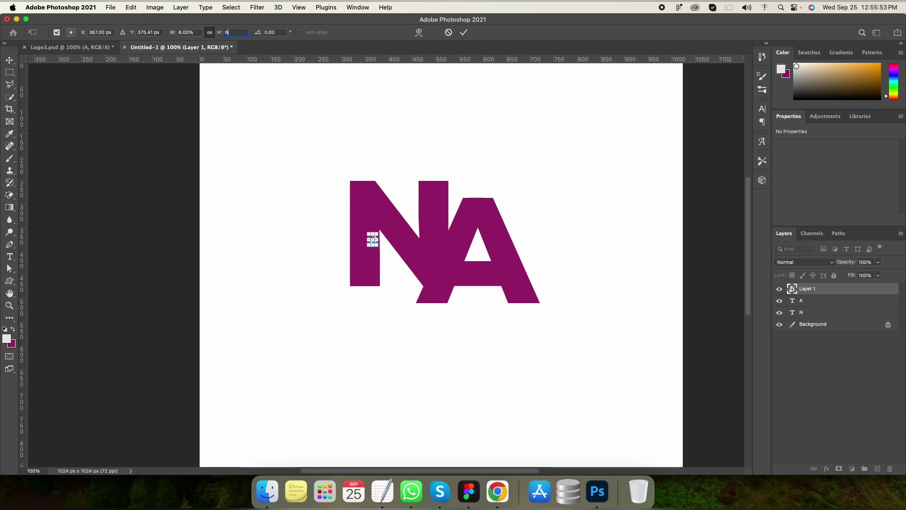
key(Return)
Position the face silhouette between the N's two legs, at about X 365 px, Y 244 px.
drag(393, 216, 420, 204)
key(Return)
key(shift+Right)
key(Up)
key(Left)
key(Left)
key(shift+Up)
key(shift+Up)
key(Left)
key(Left)
key(Left)
key(Left)
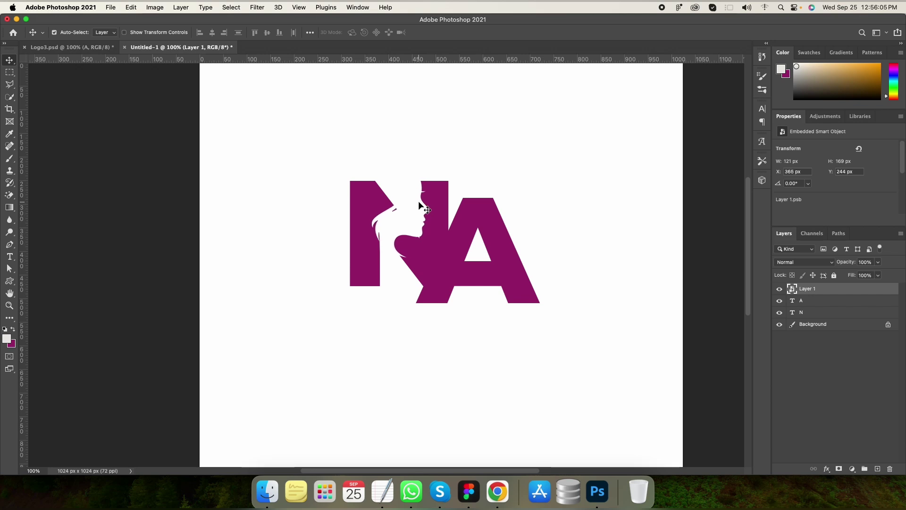
Enlarge the face silhouette to 49%, rotate it to -4.66° and settle it at about X 357 px, Y 248 px.
key(ctrl+t)
key(Up)
key(Up)
key(Up)
key(Up)
key(Up)
key(Up)
key(Up)
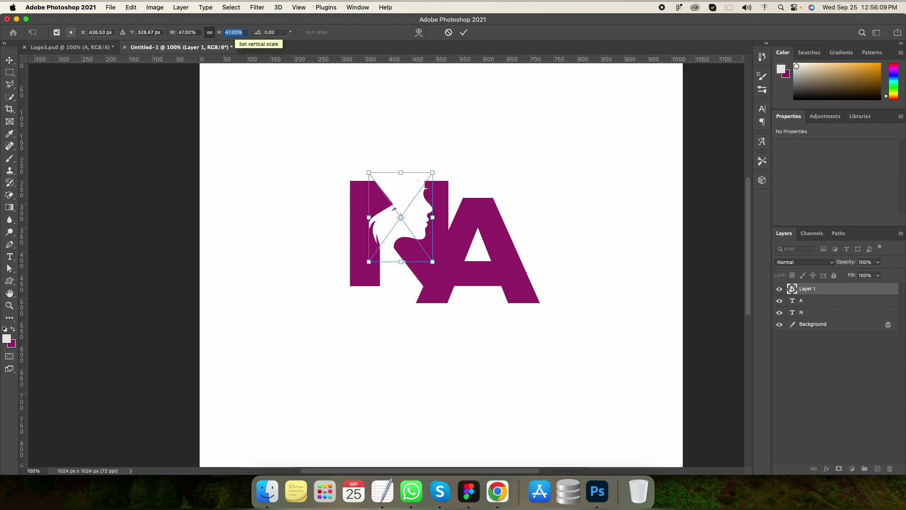
drag(442, 279, 460, 272)
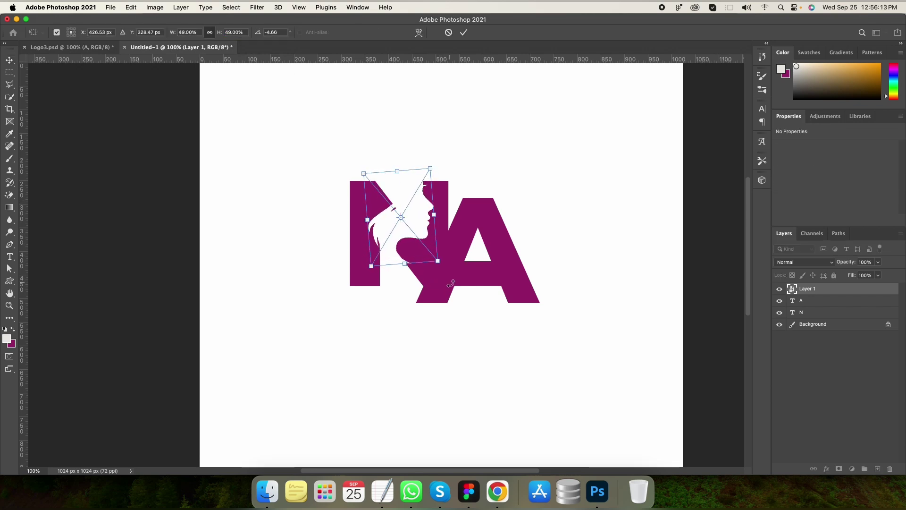
key(Return)
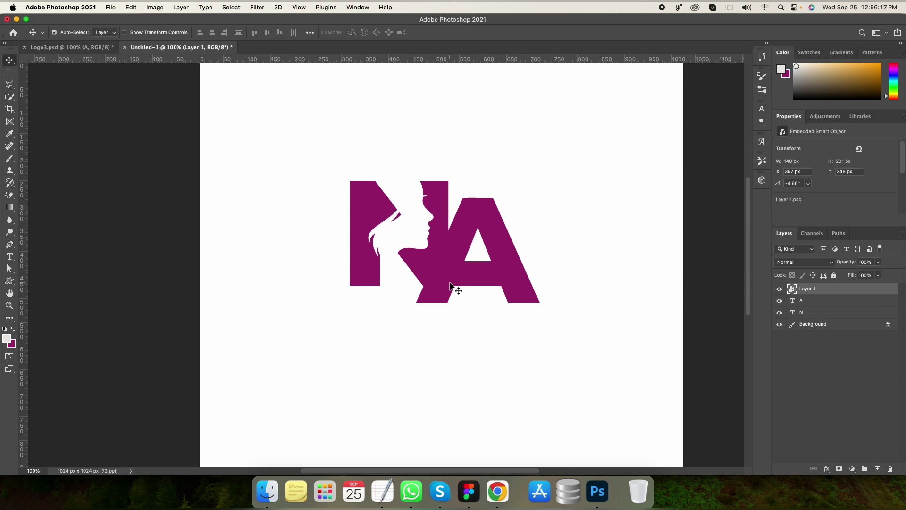
Add a layer mask to the face silhouette and paint the hair and lower neck out of it in black.
click(840, 468)
key(d)
key(b)
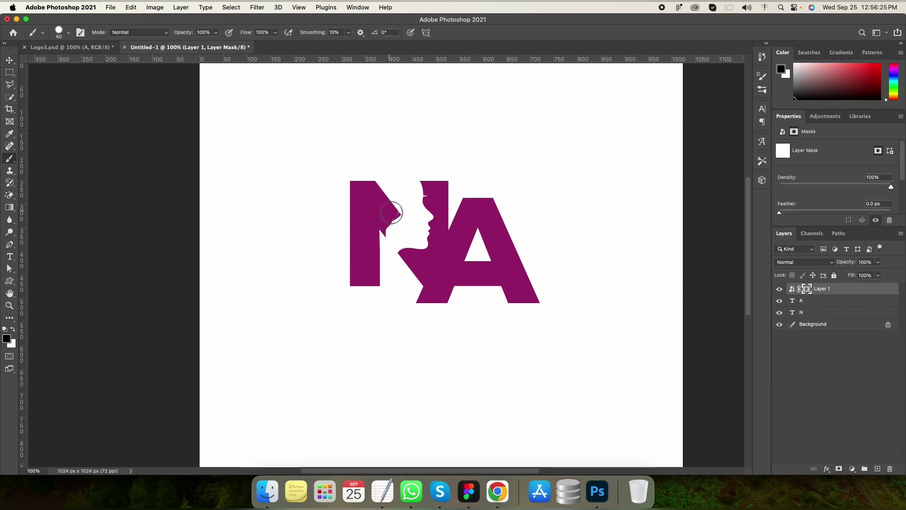
mouse_move(374, 226)
mouse_down()
mouse_move(424, 283)
mouse_move(466, 257)
mouse_move(454, 255)
mouse_up()
key(super+=)
scroll(498, 231, up, 2)
click(462, 260)
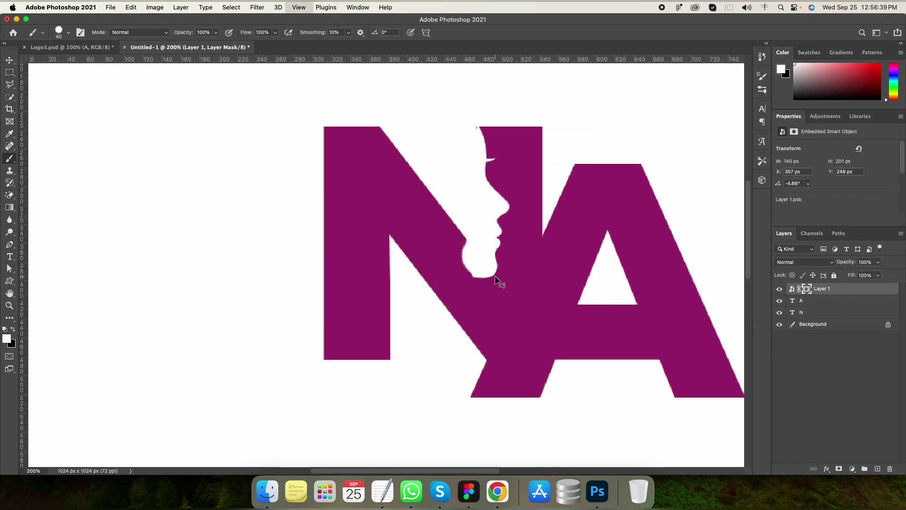
Select the leftover neck area along the N's diagonal with the Polygonal Lasso, mask it out, and deselect.
key(super+plus)
key(l)
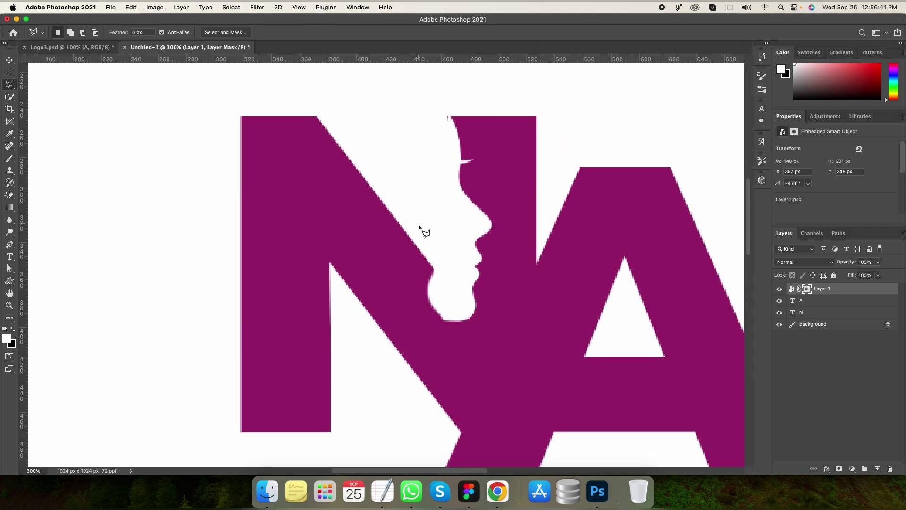
click(407, 233)
click(407, 235)
key(BackSpace)
key(super+d)
key(super+minus)
key(super+minus)
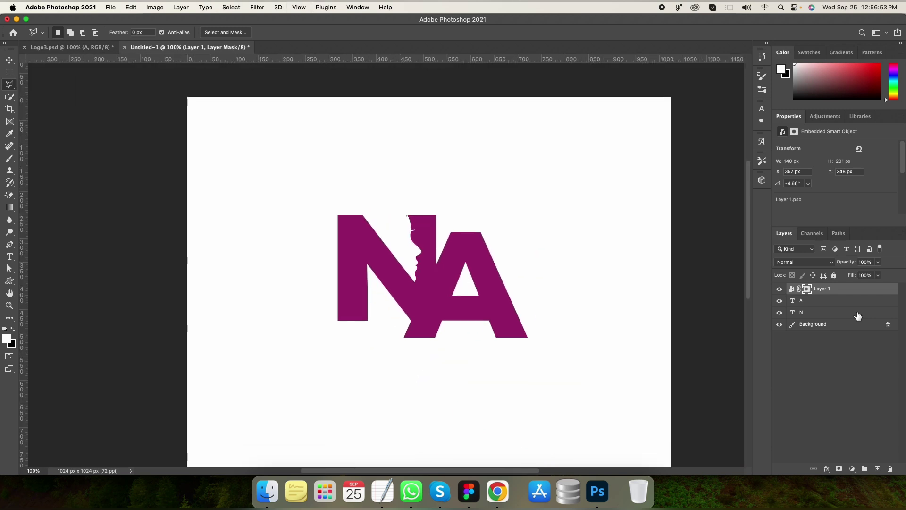
key(ctrl+Tab)
key(ctrl+Tab)
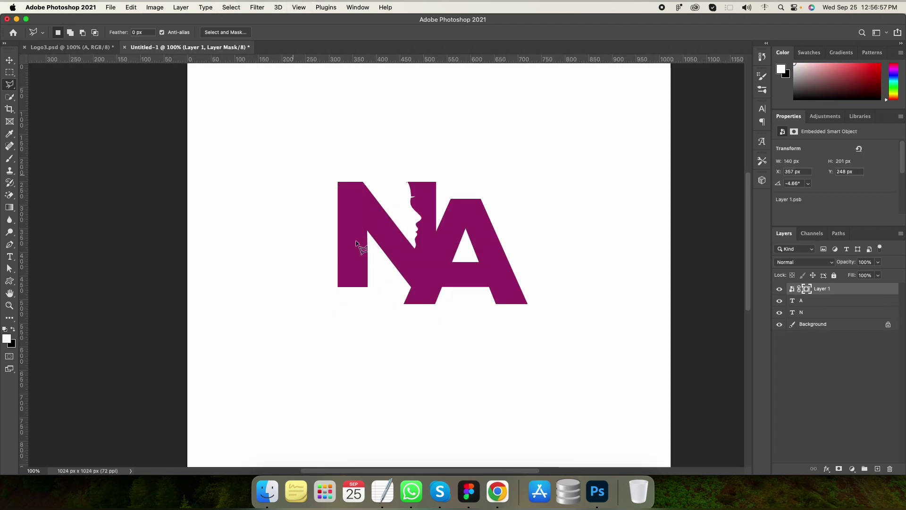
Add a layer mask to the A and hide the part of its inner foot that sticks out below the N's diagonal.
click(800, 302)
click(840, 468)
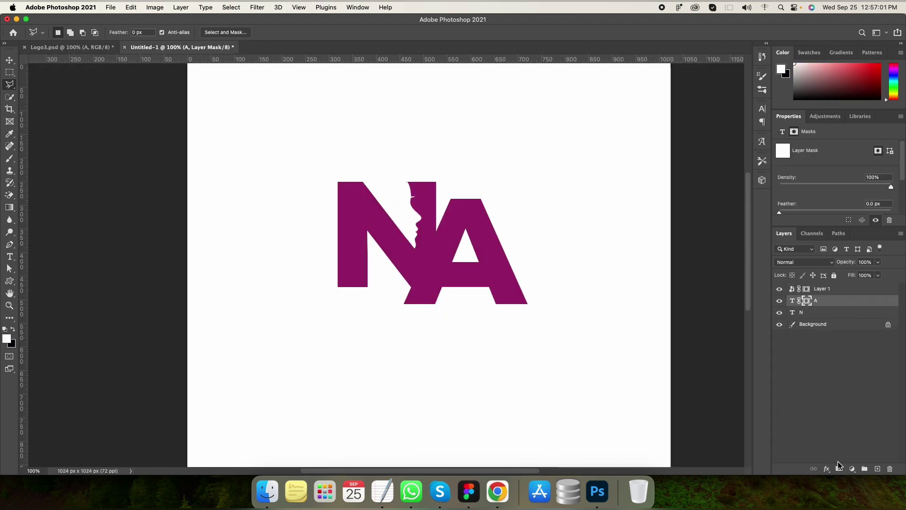
scroll(398, 282, up, 3)
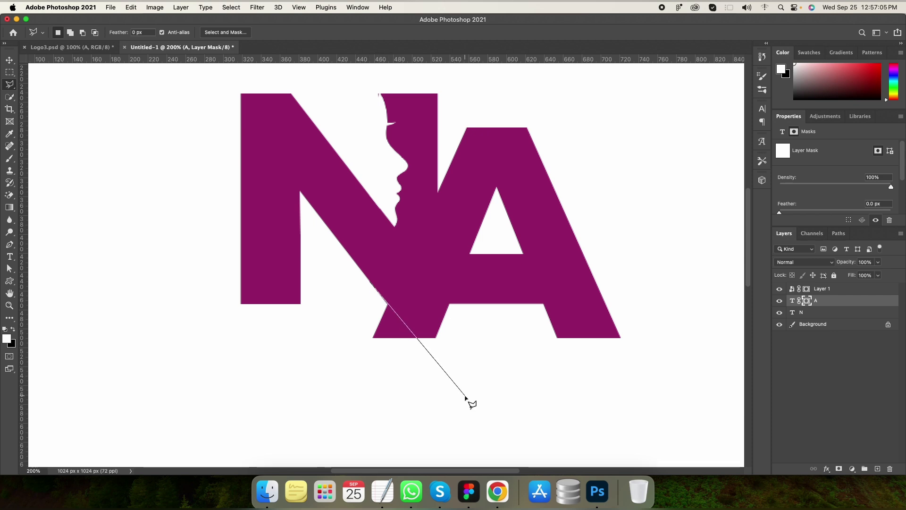
click(464, 404)
click(288, 376)
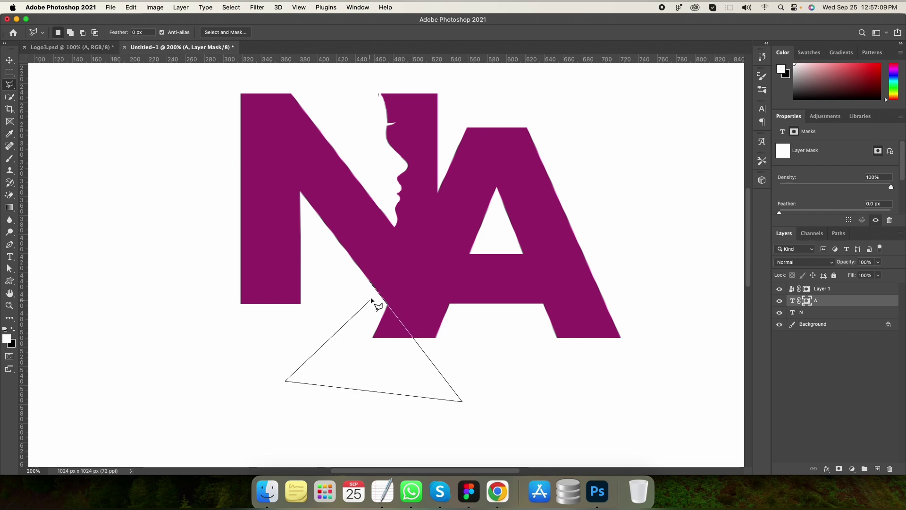
click(373, 287)
key(BackSpace)
key(super+h)
key(super+minus)
key(super+minus)
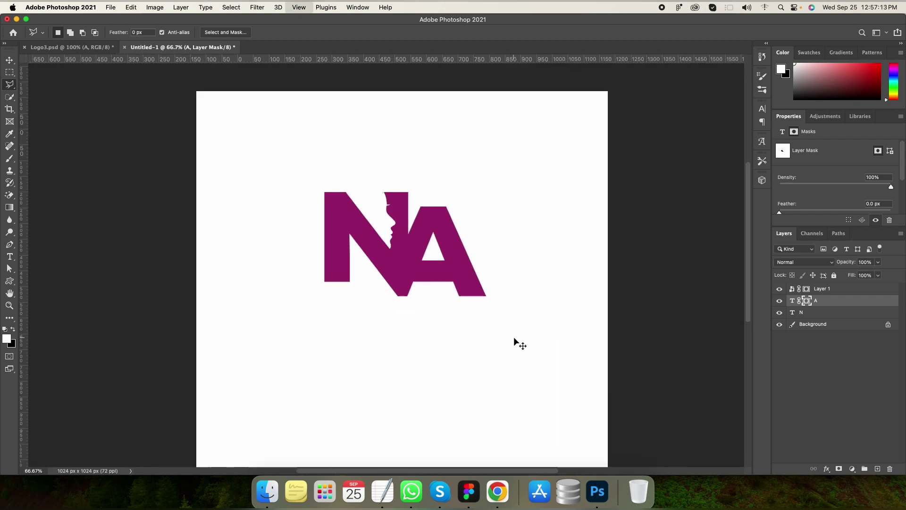
Move the A layer 32 px left so it overlaps the N's second leg more.
key(super+plus)
key(super+plus)
click(793, 300)
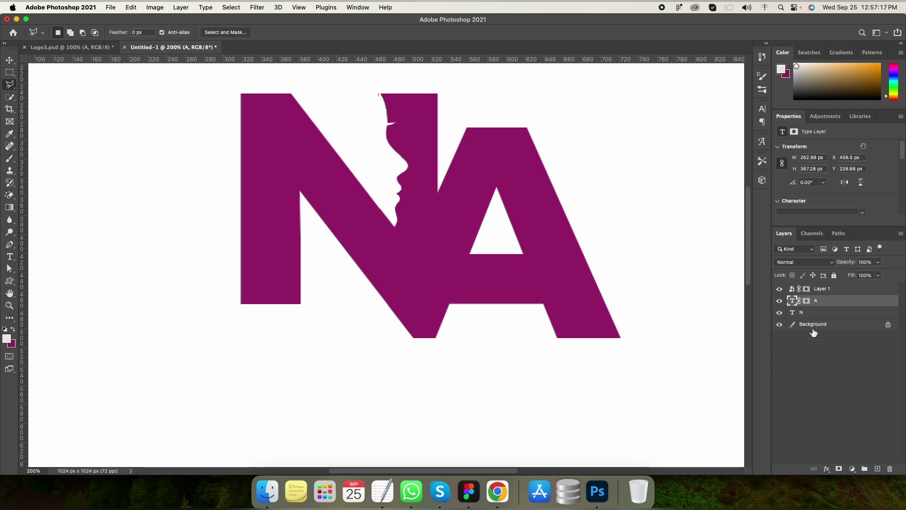
key(v)
key(Left)
key(Left)
key(Left)
key(Left)
key(Left)
key(Left)
key(Left)
key(Left)
key(Left)
key(Left)
key(Left)
key(Left)
key(Left)
key(Left)
key(Left)
key(Left)
key(Left)
key(Left)
key(Left)
key(Left)
key(Left)
key(Left)
key(Left)
key(Left)
key(Left)
key(Left)
key(Left)
key(Left)
key(Left)
key(Left)
key(Left)
key(Left)
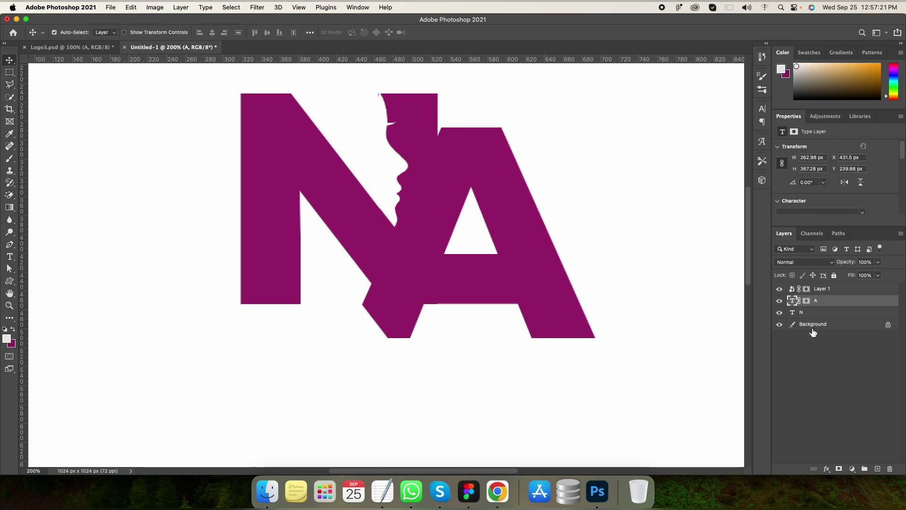
On the A's layer mask, lasso the foot protruding past the N's extended diagonal and hide it.
click(807, 301)
key(l)
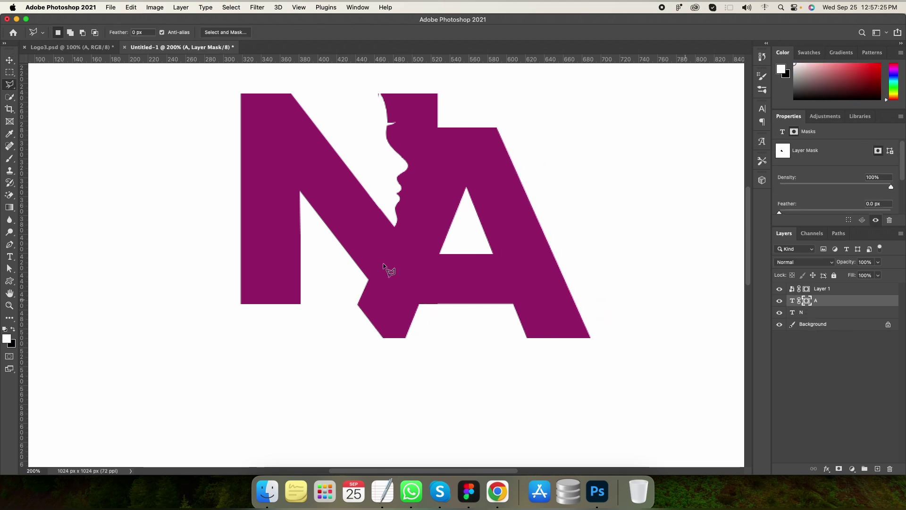
click(341, 245)
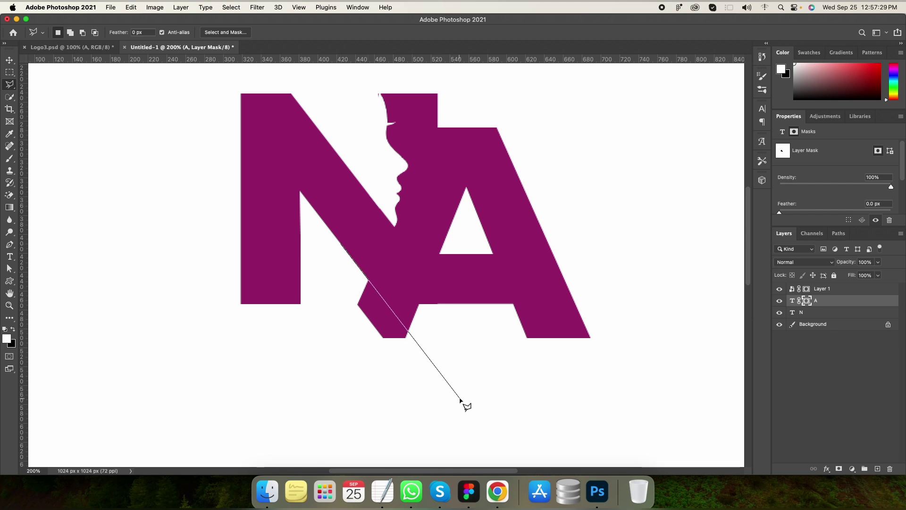
click(462, 400)
click(327, 370)
click(341, 246)
key(Delete)
key(super+h)
key(super+minus)
key(super+minus)
key(super+plus)
drag(445, 321, 448, 341)
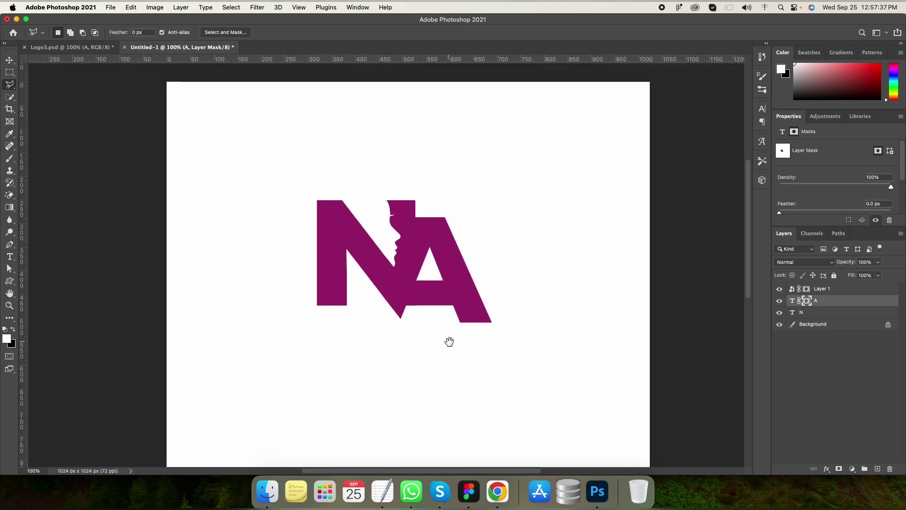
Switch to Finder and look through the Desktop folder for the flower branch image pngwing.com.png.
key(super+plus)
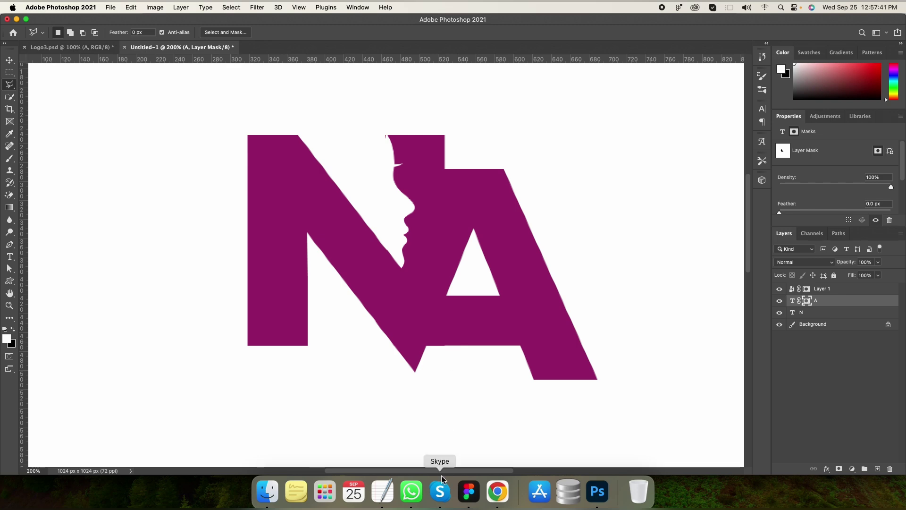
click(269, 484)
click(218, 38)
click(283, 353)
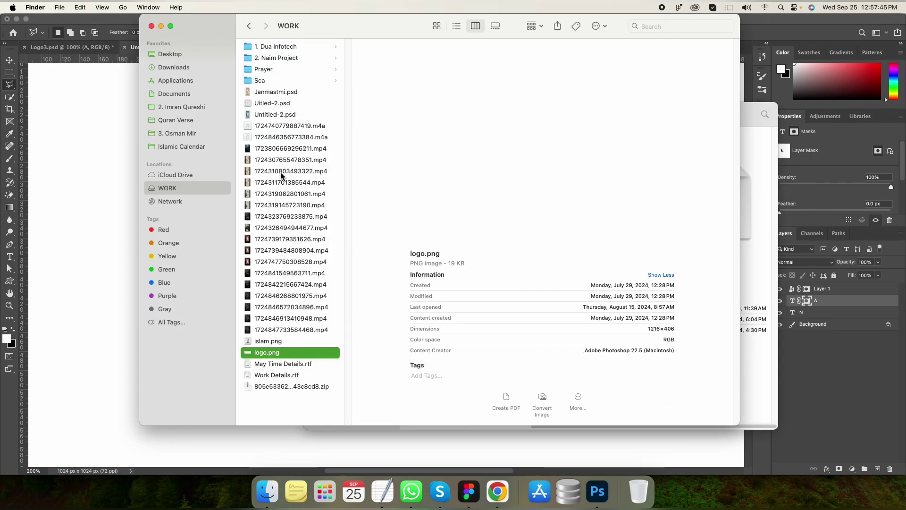
click(170, 53)
click(300, 252)
click(296, 230)
scroll(296, 230, down, 3)
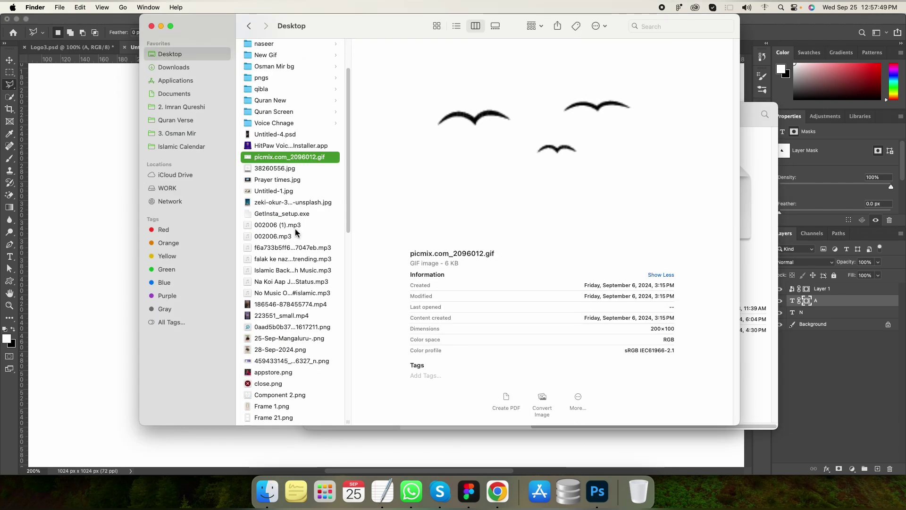
click(296, 225)
scroll(296, 231, down, 4)
click(283, 288)
scroll(281, 288, down, 5)
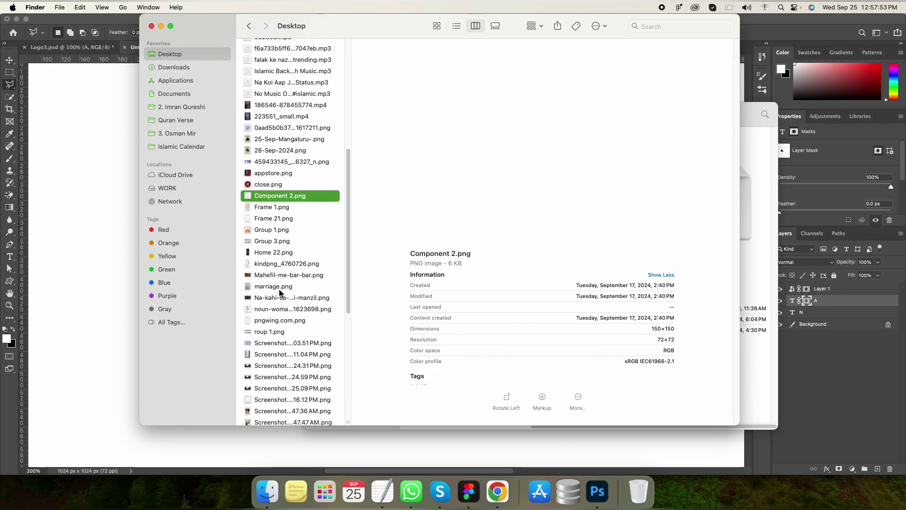
click(279, 282)
click(281, 290)
key(space)
key(space)
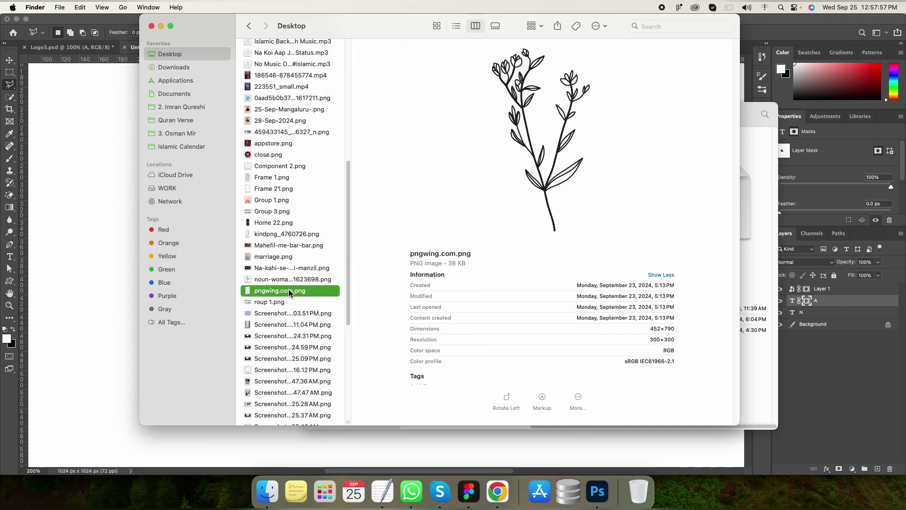
Place pngwing.com.png into the logo document at about 97 × 180 px, over the N beside the face.
drag(285, 291, 113, 218)
drag(410, 295, 364, 219)
key(Return)
key(super+minus)
Apply a Color Overlay to the flower branch using the letters' purple, #932065.
right_click(781, 300)
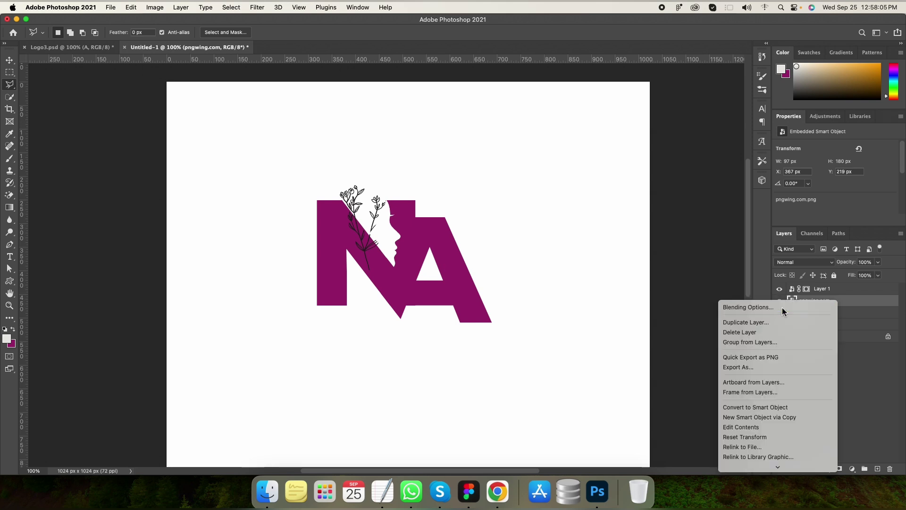
click(769, 307)
click(609, 290)
click(760, 195)
click(446, 237)
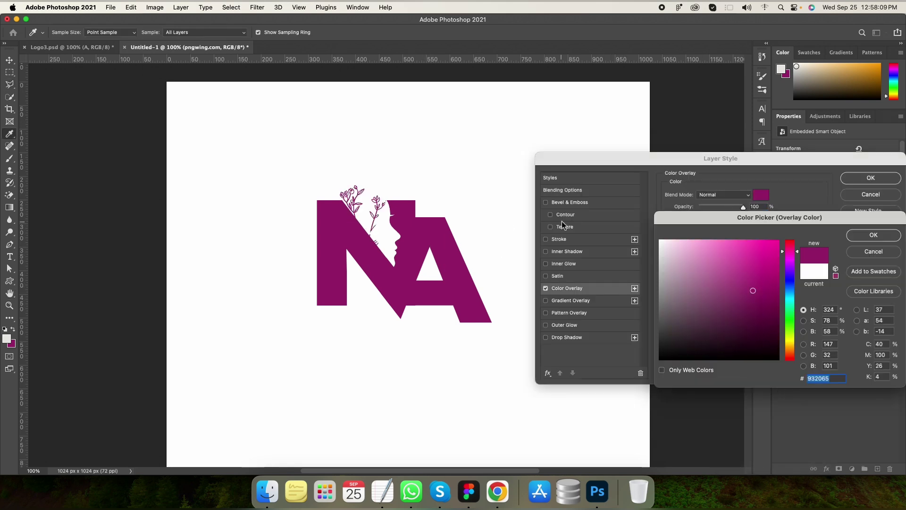
key(Return)
key(Return)
Transform the flower branch to raise it, centring it at X 417 px, Y 279 px.
key(super+t)
key(shift+Up)
key(shift+Up)
key(shift+Up)
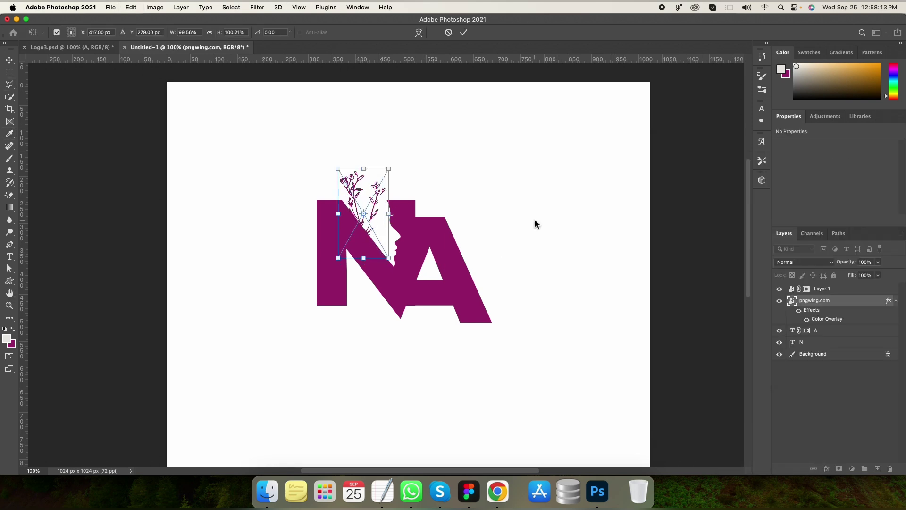
key(Return)
Nudge the flower branch to X 376 px, Y 197 px and collapse its layer effects.
key(v)
key(shift+Right)
key(Down)
key(shift+Down)
key(Left)
key(Left)
key(Up)
key(Up)
key(Up)
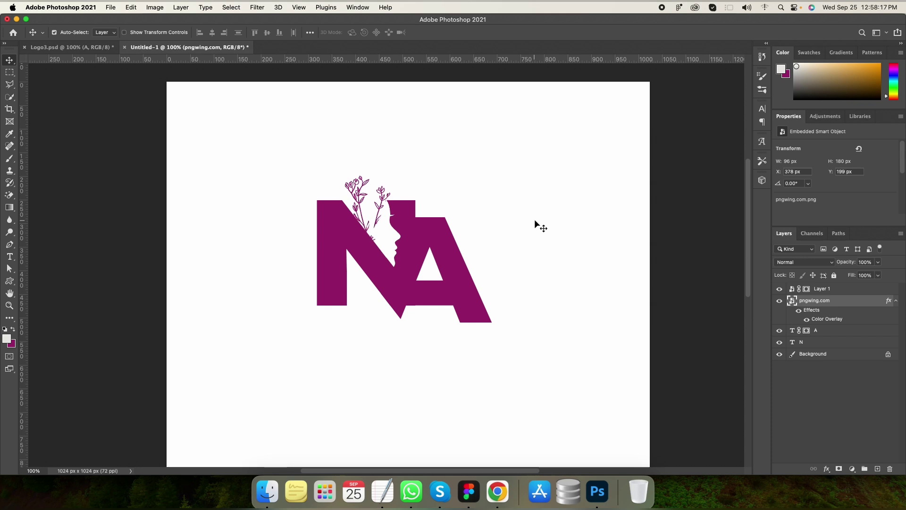
key(super+minus)
key(super+plus)
drag(537, 223, 545, 242)
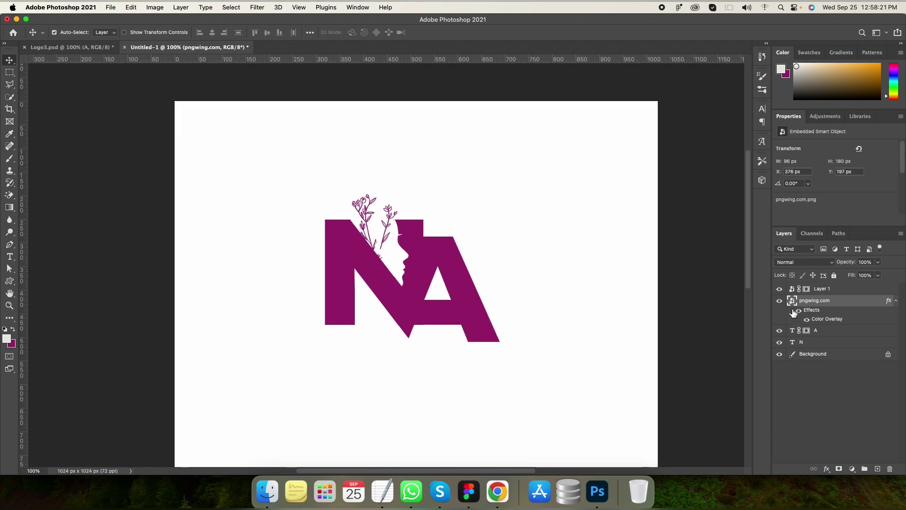
click(895, 301)
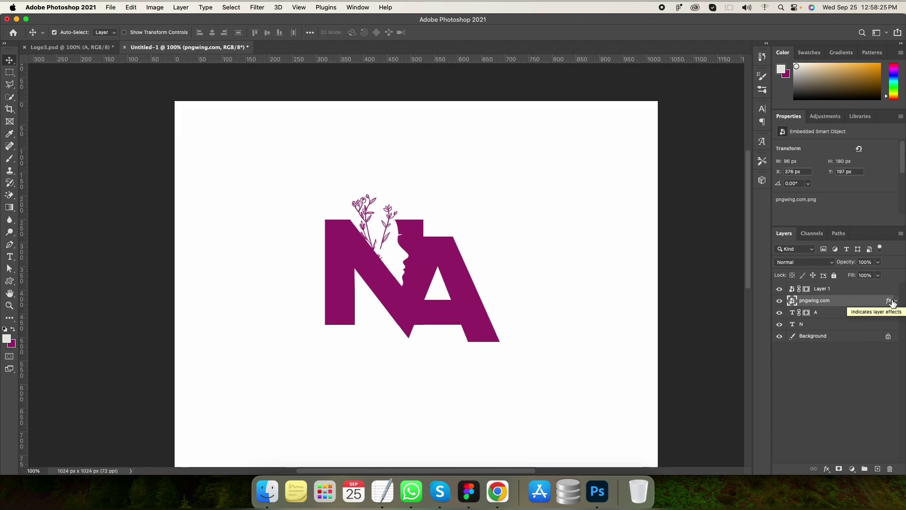
key(super+1)
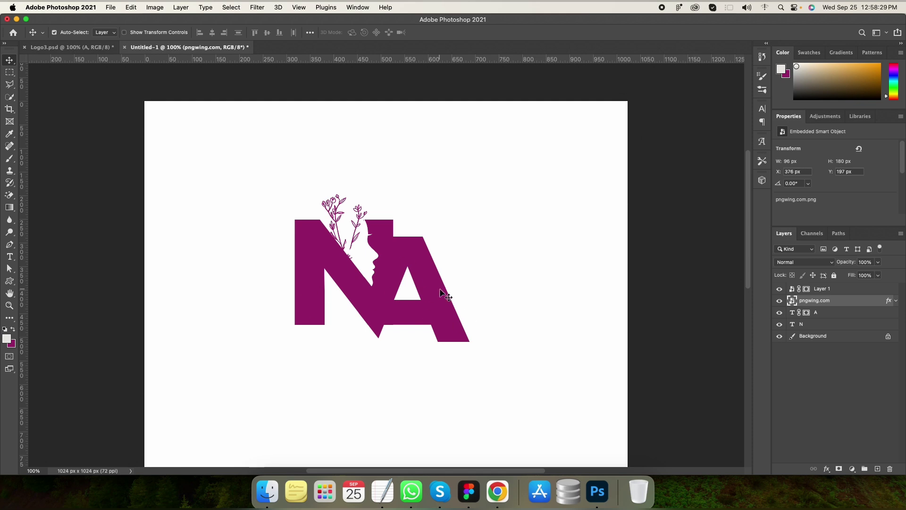
click(820, 313)
click(779, 312)
click(780, 312)
click(824, 303)
right_click(823, 302)
click(767, 306)
click(583, 301)
click(547, 289)
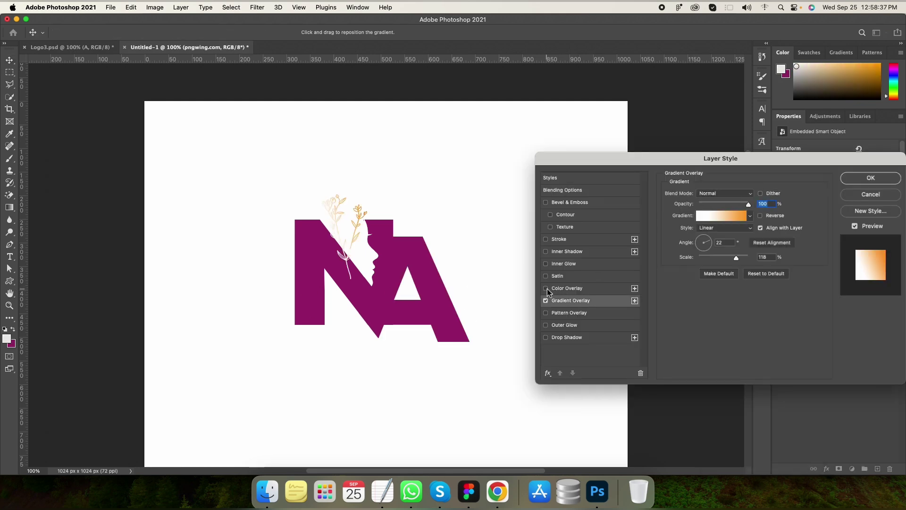
key(Escape)
Add a linear white-to-orange Gradient Overlay to the face silhouette layer with a 0° angle.
click(811, 291)
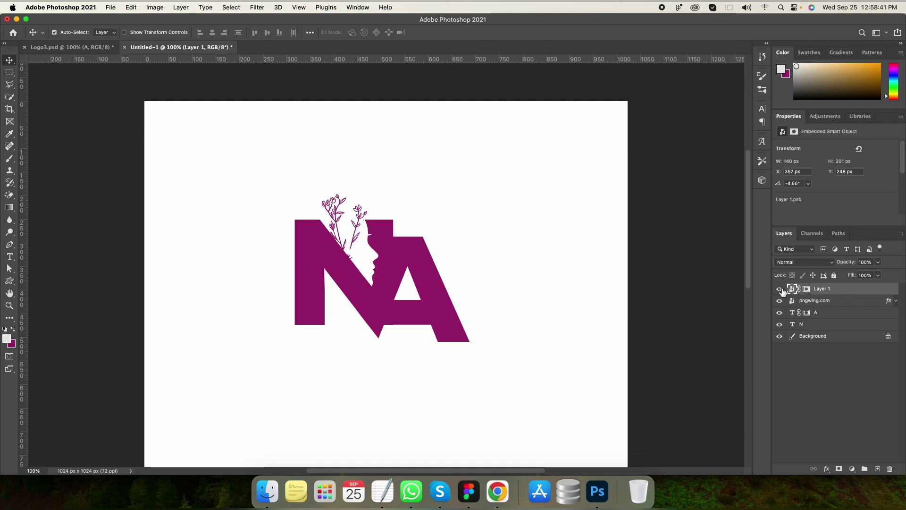
right_click(843, 293)
click(802, 292)
click(608, 301)
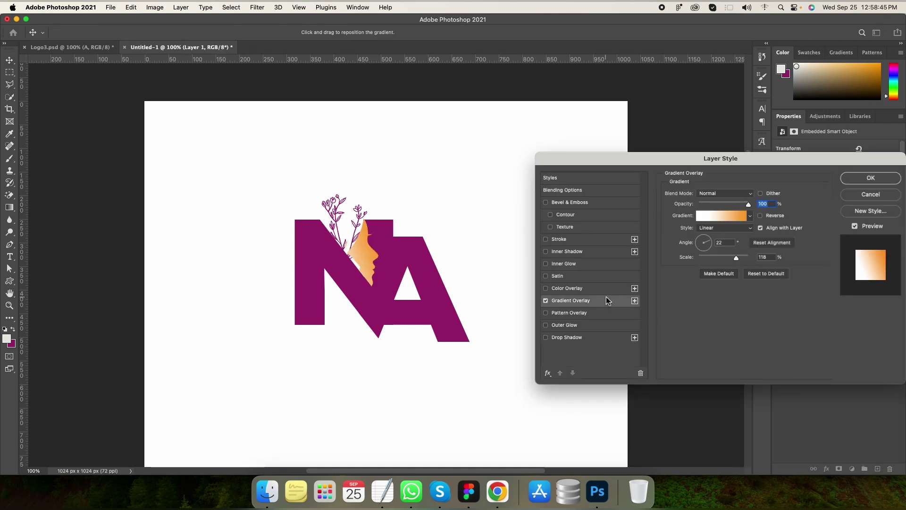
click(722, 216)
click(873, 122)
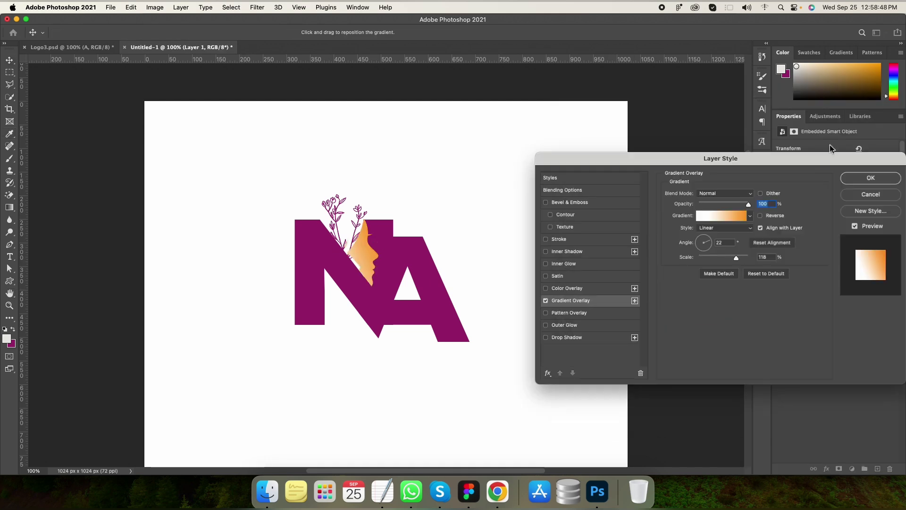
text(0)
mouse_move(736, 258)
mouse_down()
mouse_move(724, 258)
mouse_move(735, 258)
mouse_up()
Set the overlay gradient's white stop to 68% and apply the layer style to the face.
click(727, 216)
drag(652, 343, 771, 344)
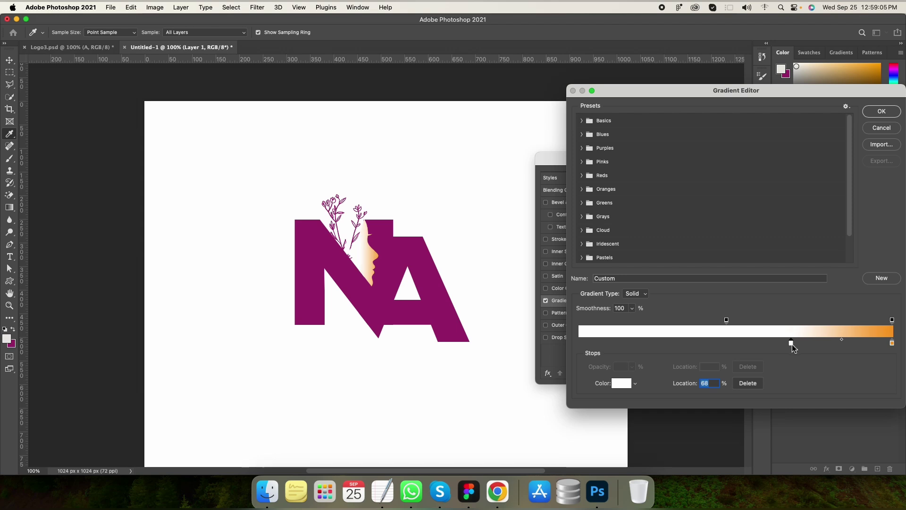
key(Return)
key(Return)
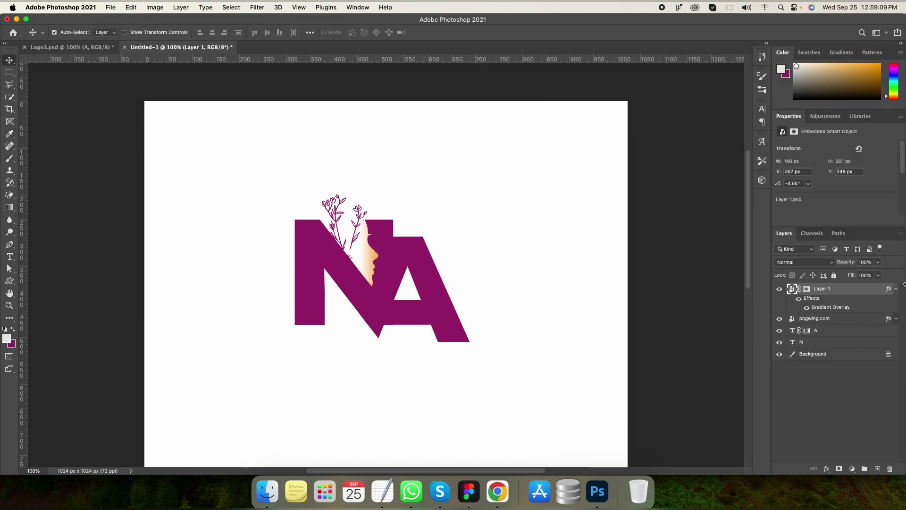
Duplicate the face layer, flip the copy horizontally, rotate it to 166.24° and place it over the A's outer leg at X 634 px, Y 412 px.
key(super+j)
right_click(840, 288)
scroll(785, 334, down, 3)
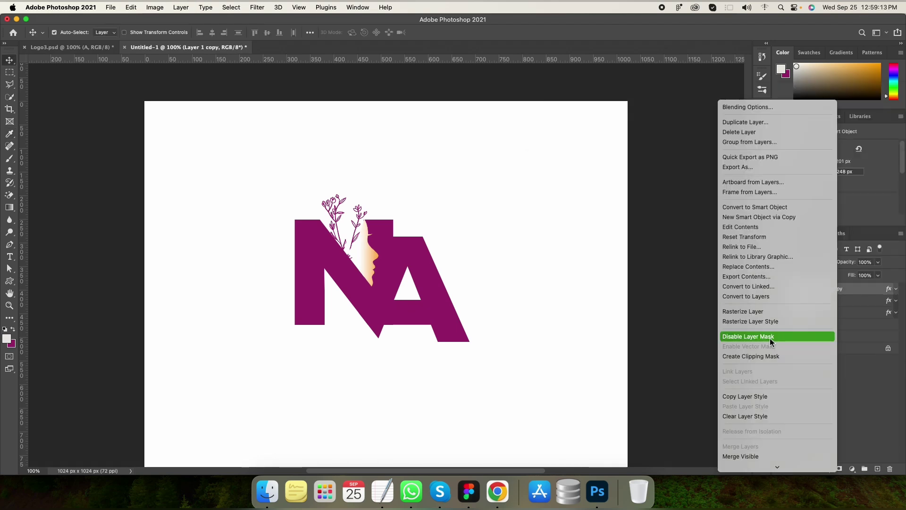
click(701, 295)
key(super+t)
right_click(366, 231)
click(392, 453)
drag(369, 263, 509, 326)
drag(533, 383, 591, 384)
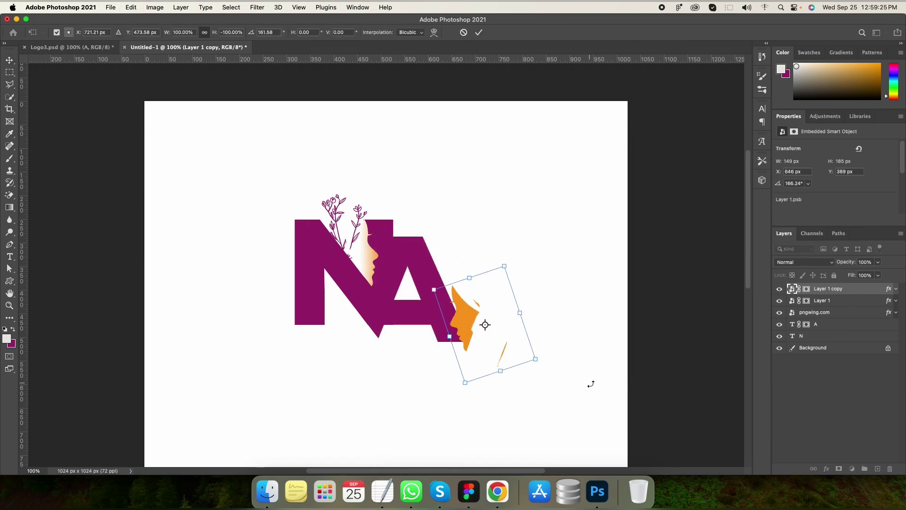
key(Return)
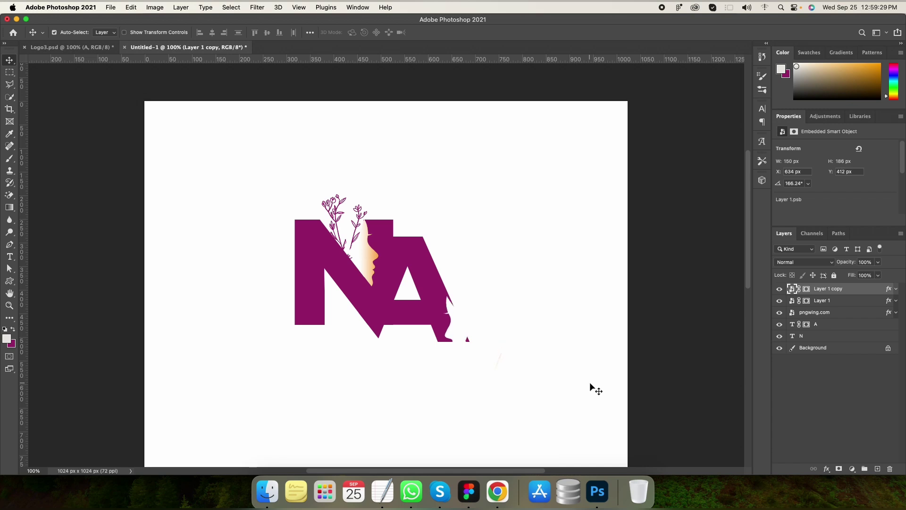
Nudge the flipped face copy upward and slightly left so its profile lines up with the A's outer leg.
key(Up)
key(Up)
key(Up)
key(Up)
key(Left)
key(Up)
key(Up)
key(Up)
key(Up)
key(Up)
key(Up)
Reverse the Gradient Overlay on the face copy, increase its scale and apply the layer style.
right_click(875, 288)
click(868, 290)
click(571, 300)
click(761, 215)
mouse_move(738, 260)
mouse_down()
mouse_move(729, 259)
mouse_move(755, 263)
mouse_up()
key(Return)
Move both face layers below the flower branch layer, then group the A and N text layers.
shift+click(839, 302)
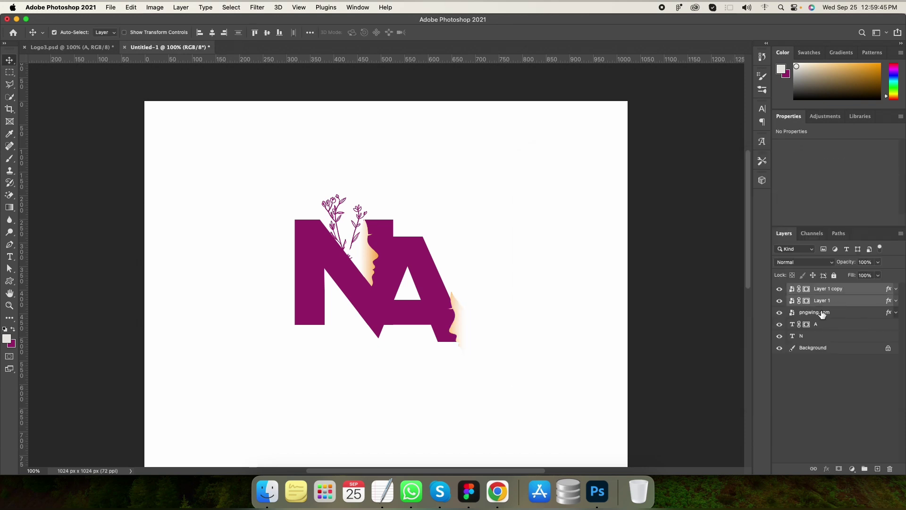
drag(826, 303, 825, 317)
click(781, 324)
click(780, 323)
click(821, 325)
shift+click(825, 337)
key(super+g)
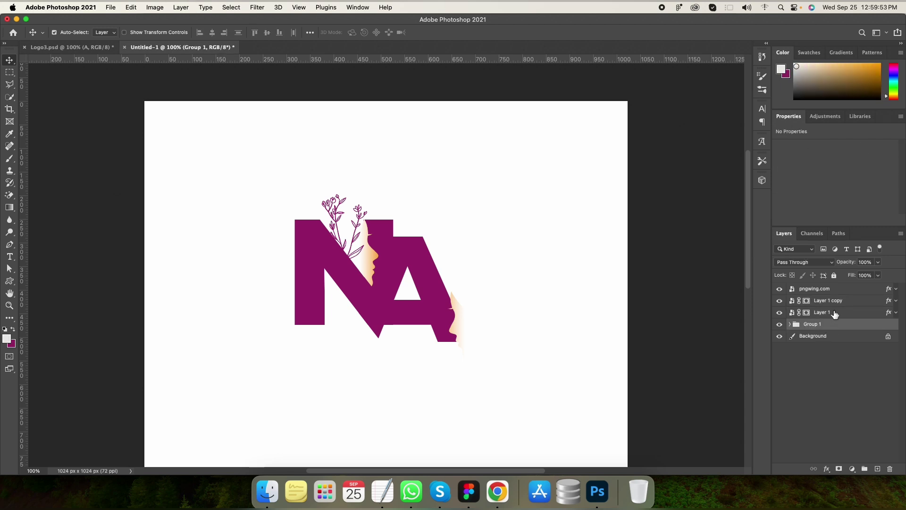
Clip both face layers to the group containing the N and A letters.
click(835, 313)
shift+click(857, 300)
right_click(856, 301)
scroll(789, 411, down, 2)
scroll(790, 414, down, 3)
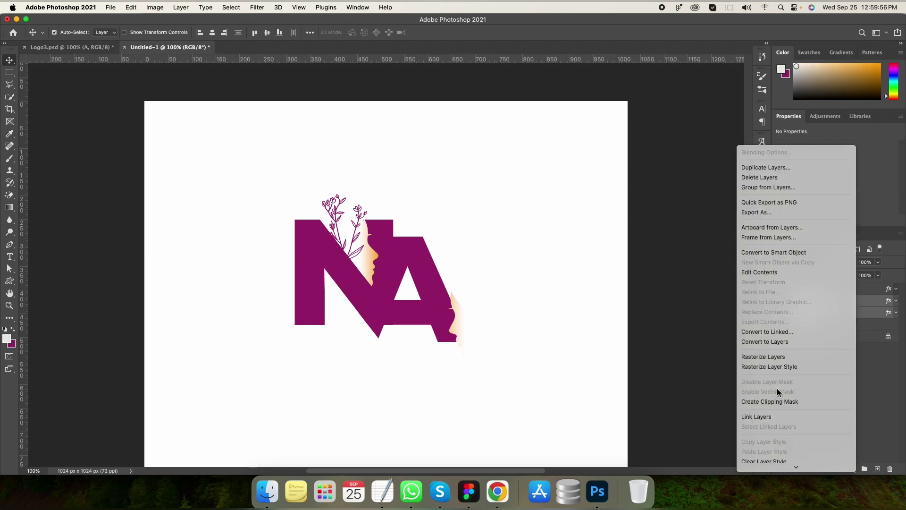
click(779, 340)
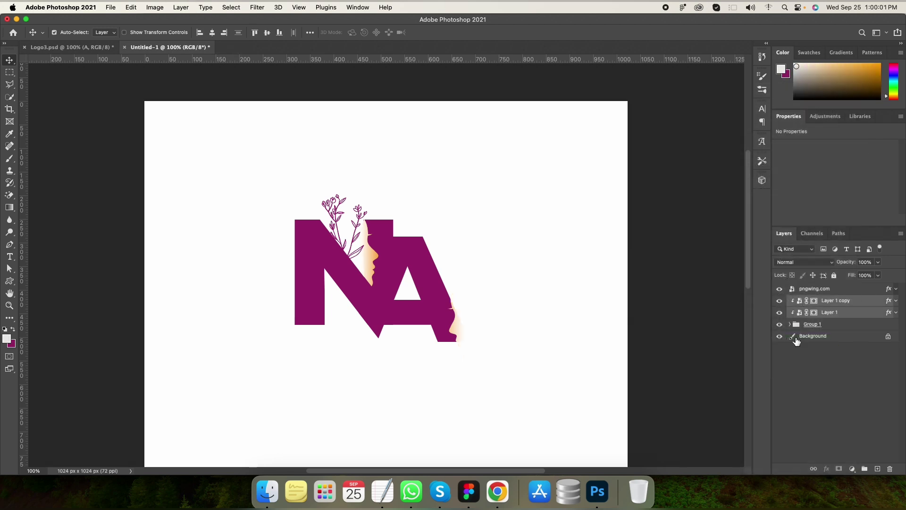
Try an enlarged white brush dab on the N face's layer mask and undo it.
click(801, 316)
click(814, 313)
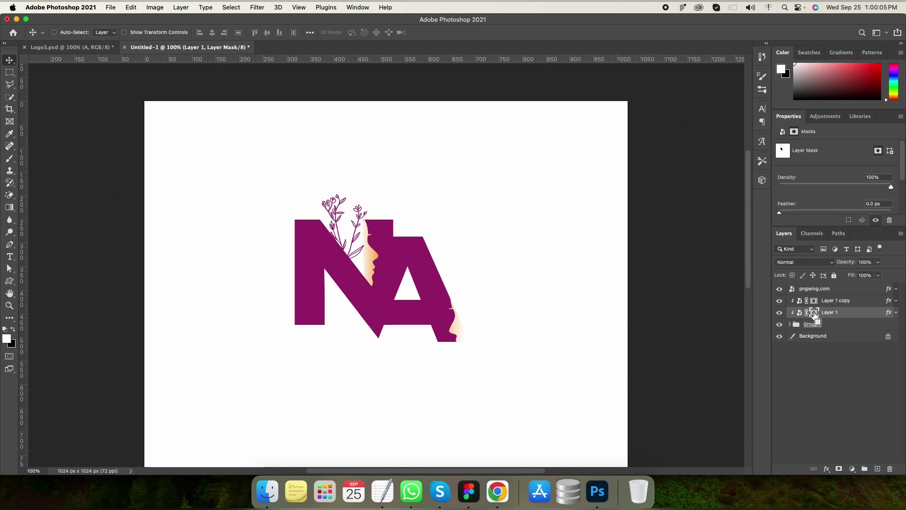
key(super+plus)
key(b)
key(bracketright)
key(bracketright)
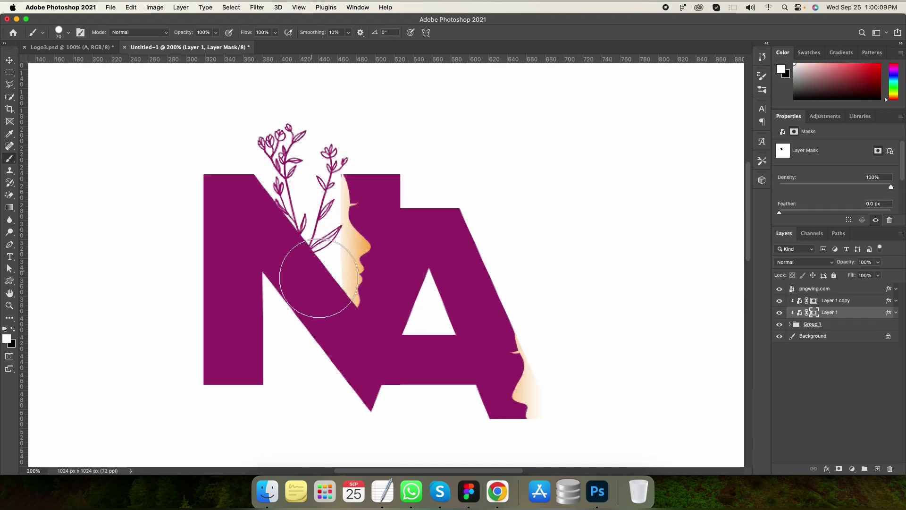
click(315, 275)
key(super+z)
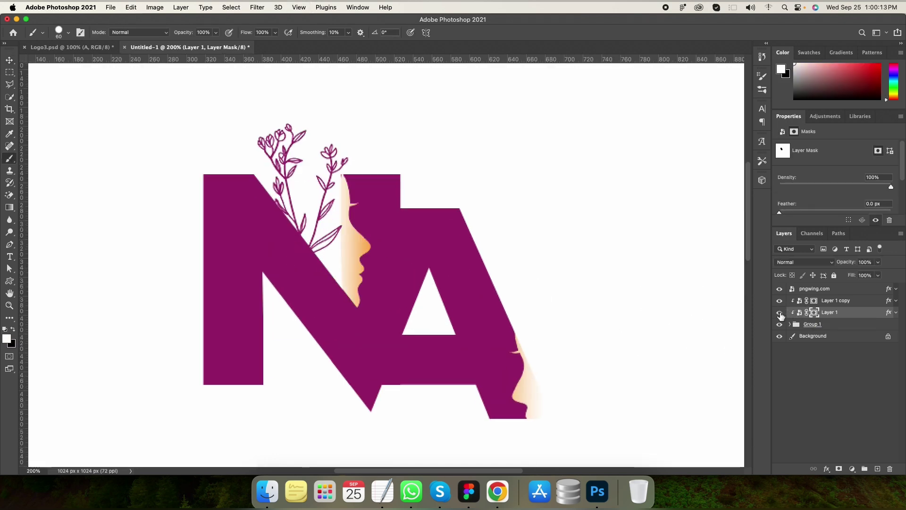
Pick the soft round 30 px brush, test a dab on the N face's mask, undo it and swap the foreground to black.
click(80, 32)
click(643, 92)
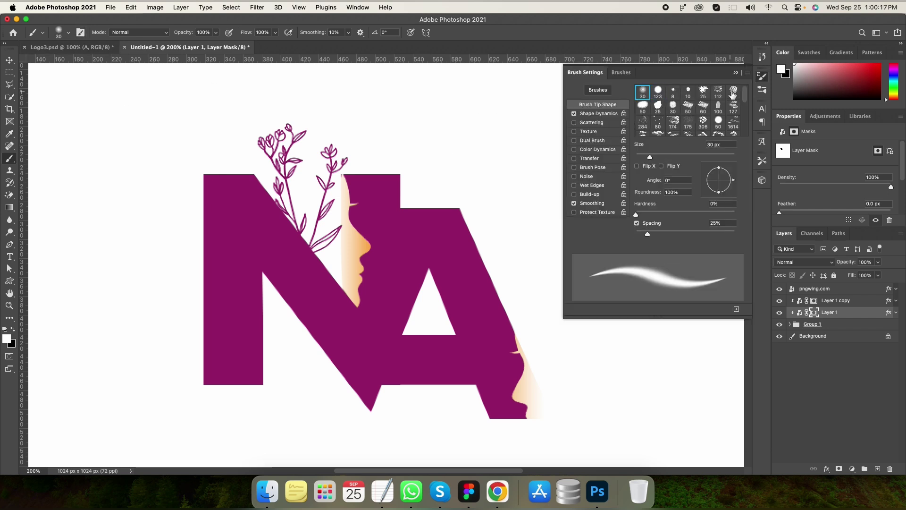
click(734, 70)
click(334, 283)
key(super+z)
key(x)
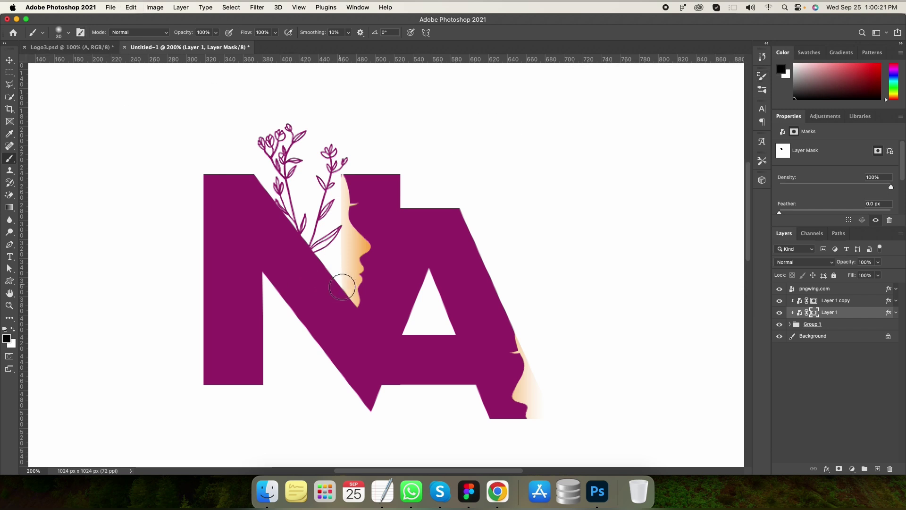
Refine the N face's Gradient Overlay by adjusting its scale, moving the white stop closer to orange with a 40% midpoint, and apply it.
right_click(843, 314)
click(744, 313)
click(604, 300)
drag(736, 258, 739, 263)
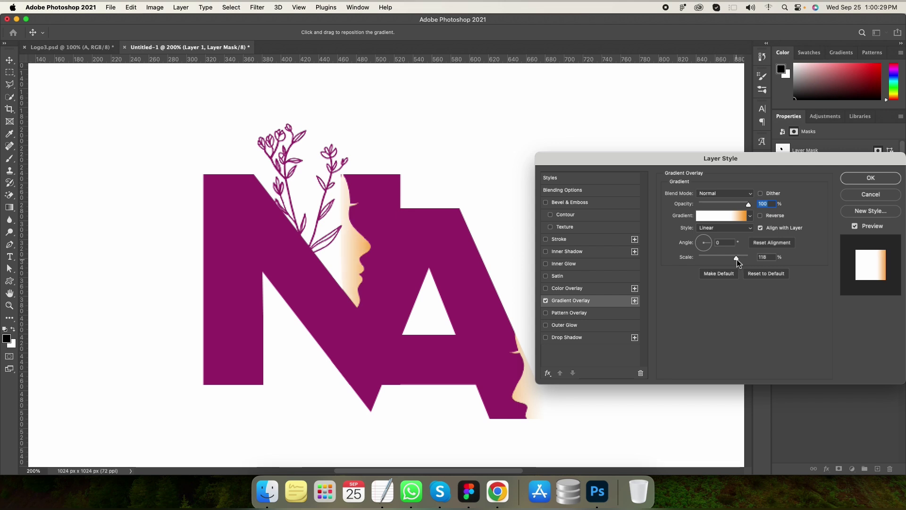
click(710, 221)
drag(793, 343, 809, 346)
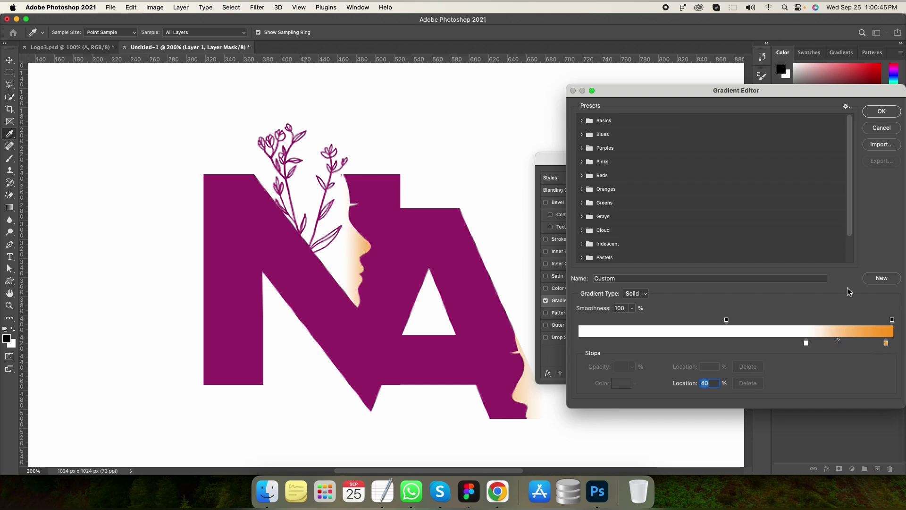
click(882, 111)
click(868, 180)
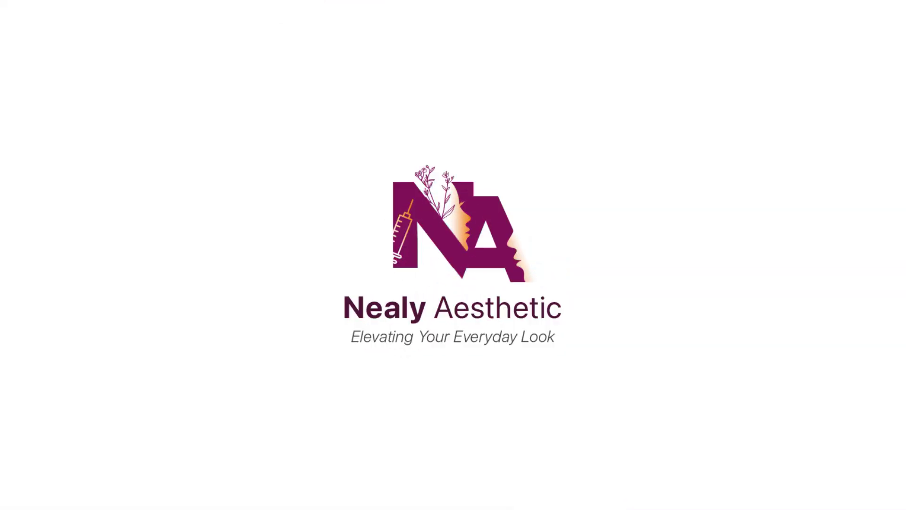